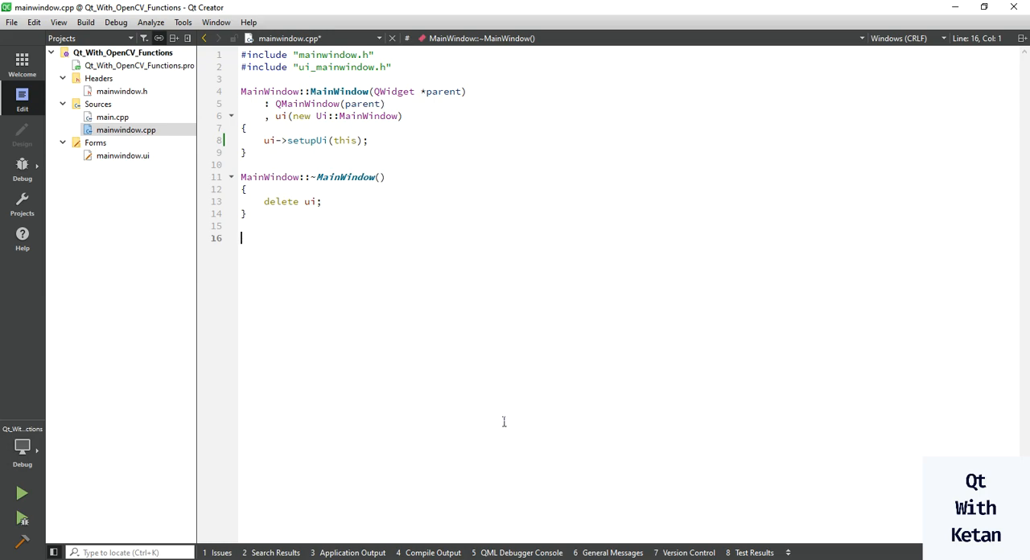
Add cv::Mat Image = cv::imread("1.jpg"); after the setupUi call, using autocompletion for imread.
left_click(415, 141)
key("Return")
key("Return")
type("cv::")
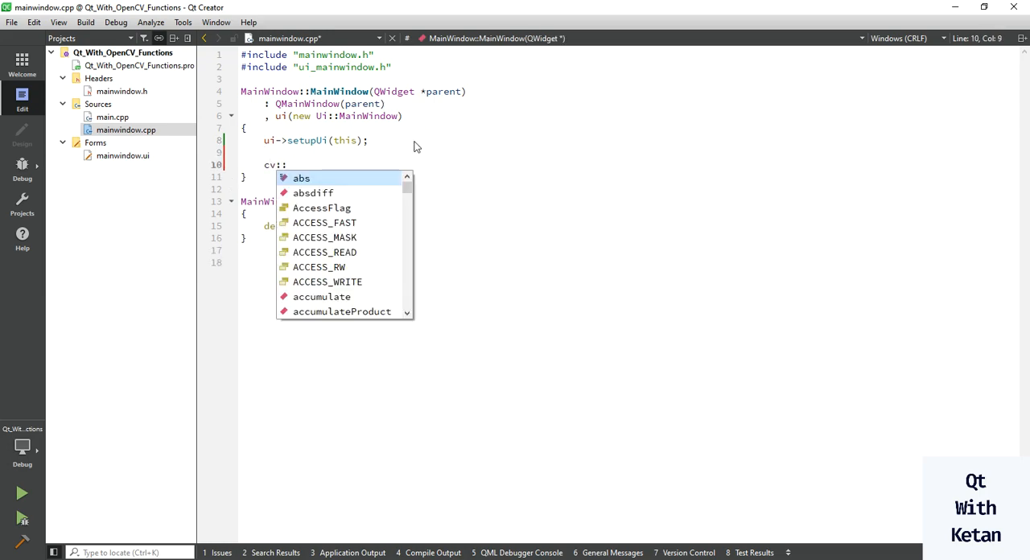
type("Mat Image")
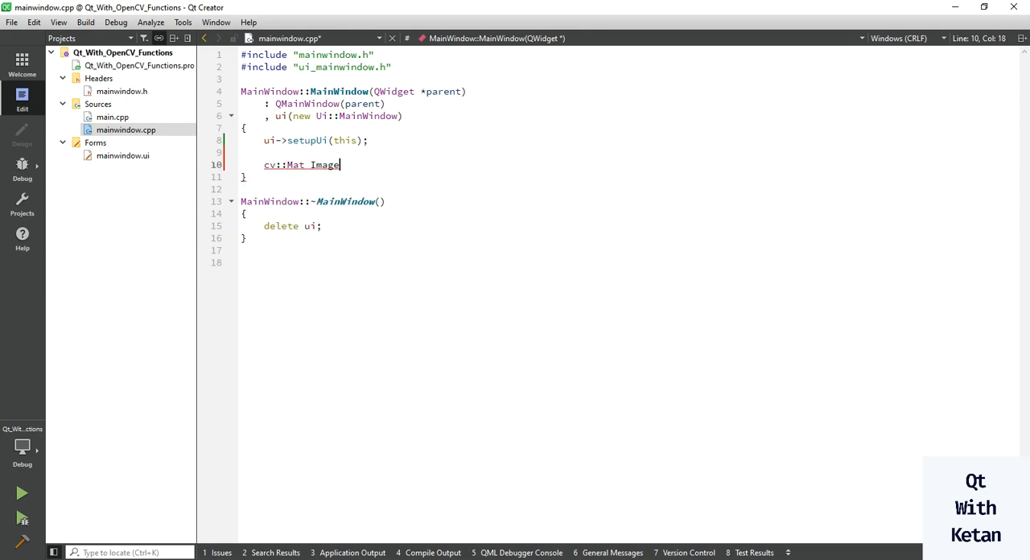
type(" = cv:")
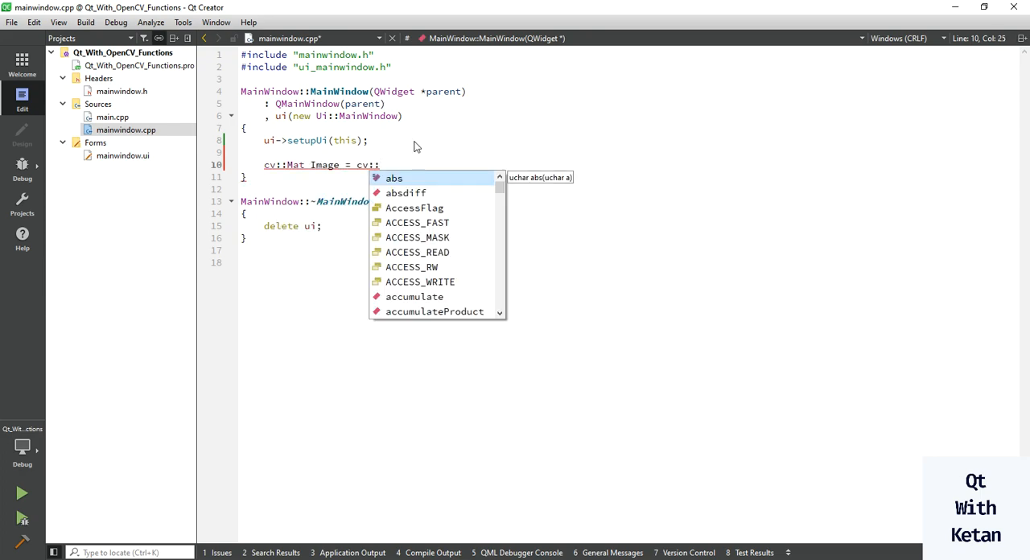
type(":")
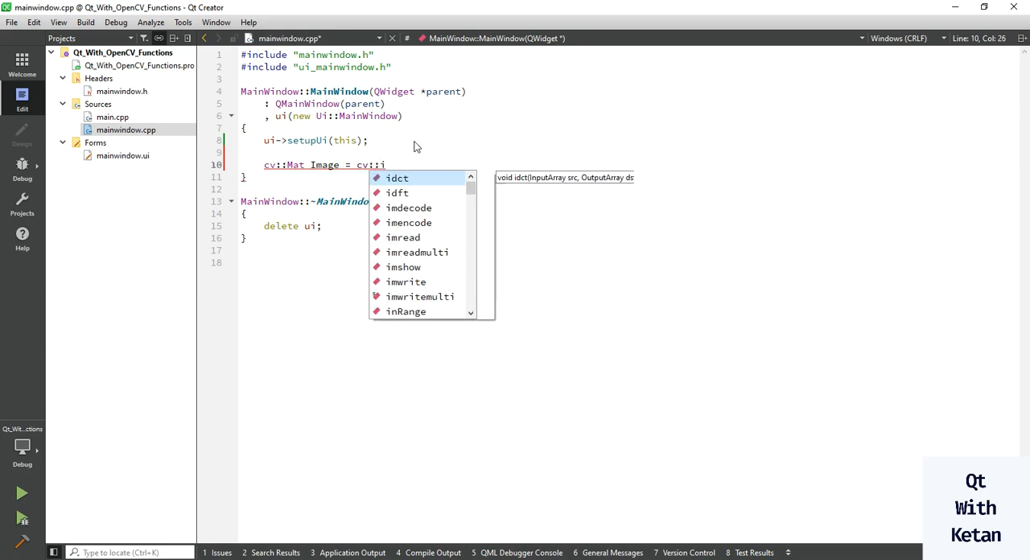
type("im")
key("BackSpace")
type("m")
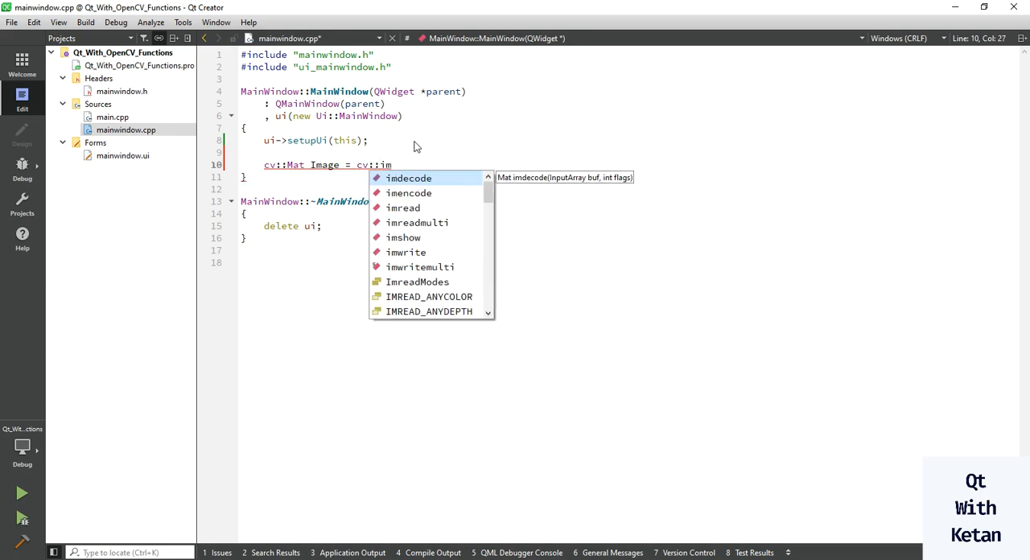
type("r")
key("Return")
type("\"")
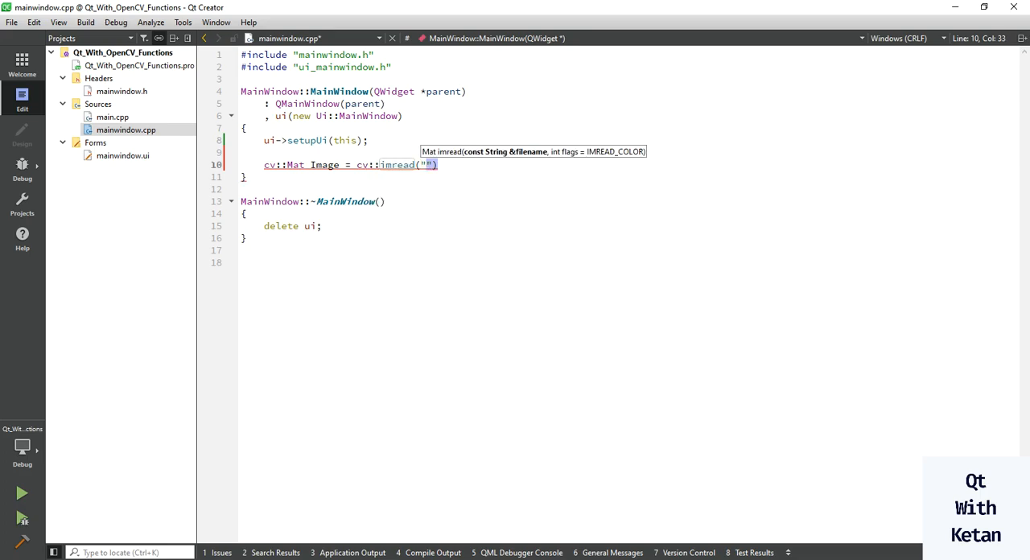
type("1.jpg\")")
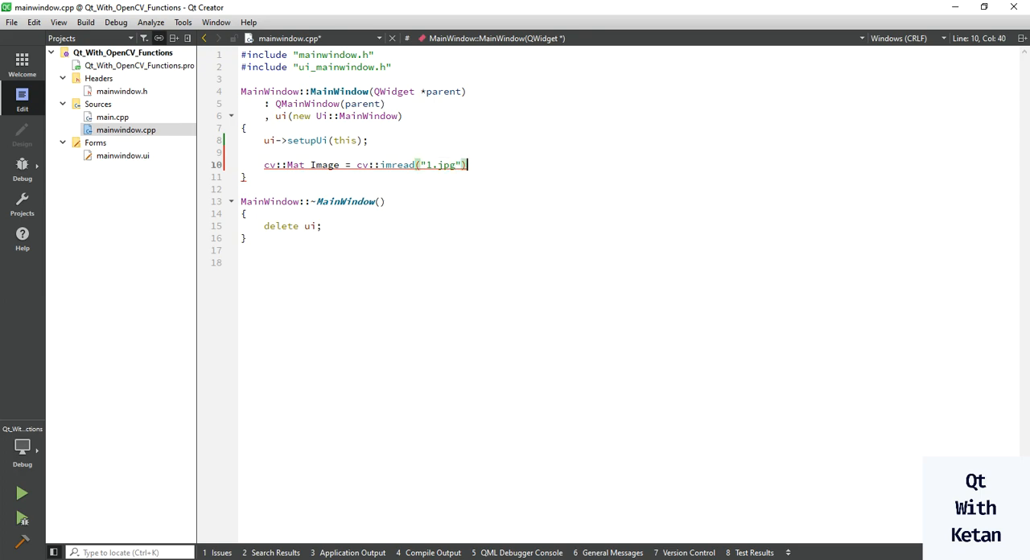
type(";")
Declare cv::Rect PointsToCrop; on a new line below the imread statement.
key("Return")
key("Return")
type("cv")
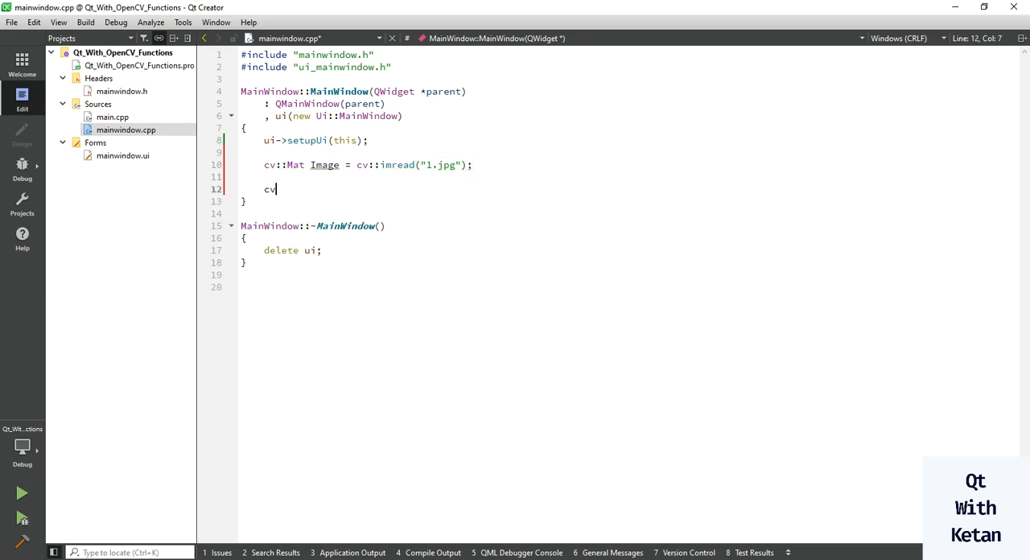
type("::rect")
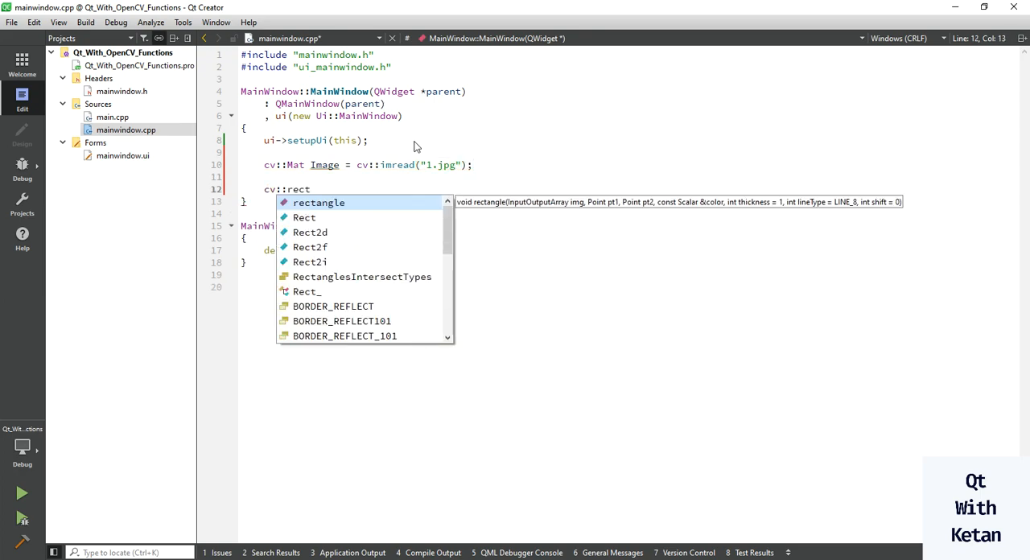
key("Down")
key("Return")
type("Po")
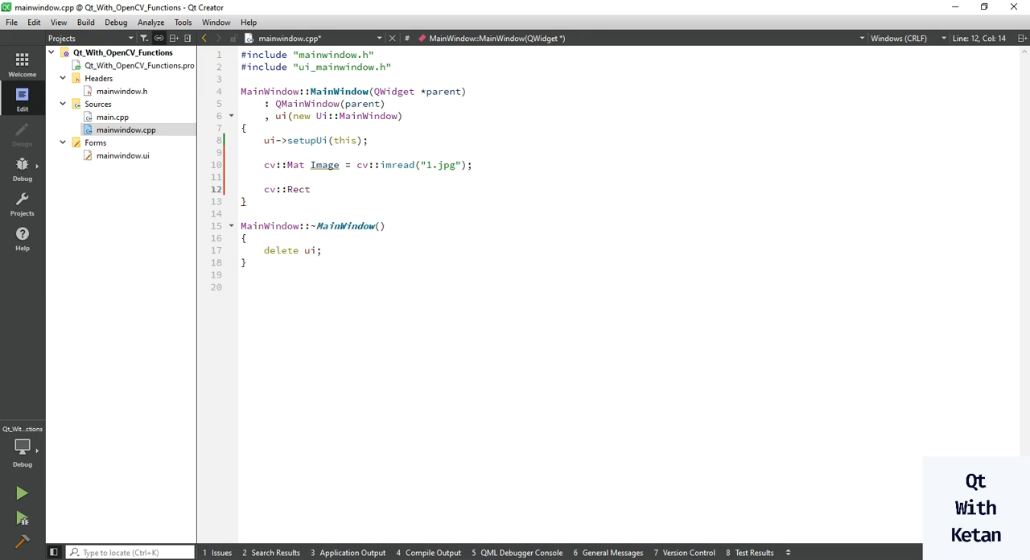
type("intsTo")
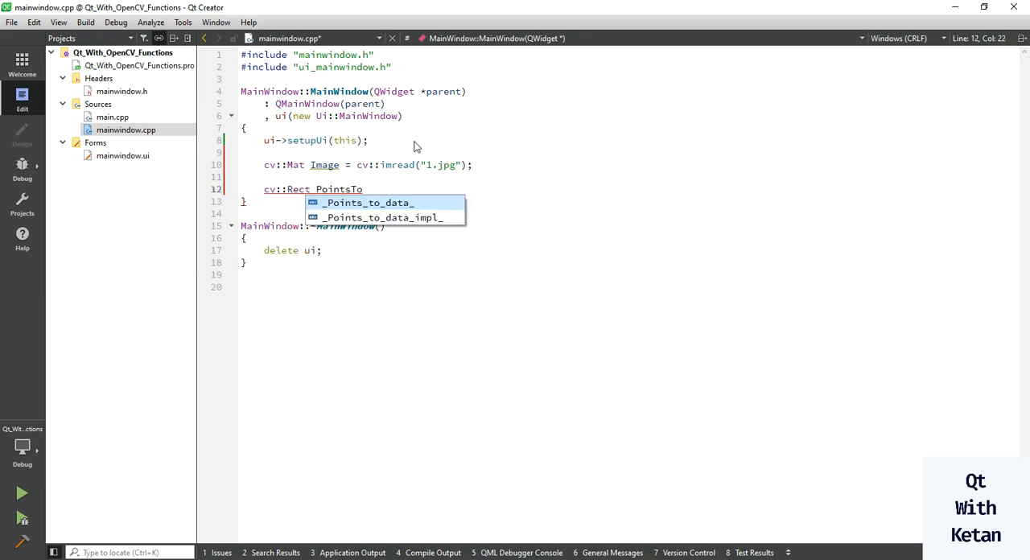
type("cr")
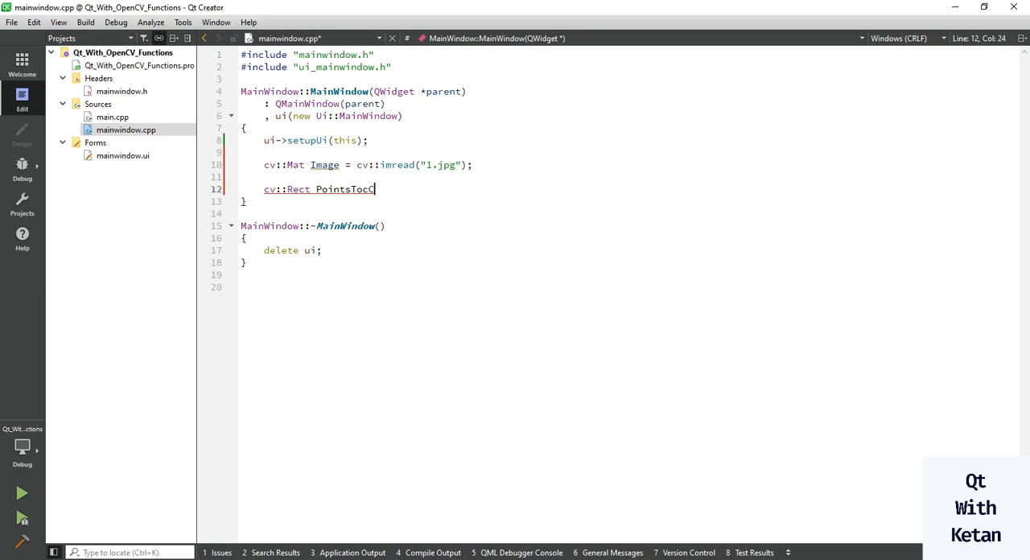
key("BackSpace")
key("BackSpace")
type("Crop;")
key("Return")
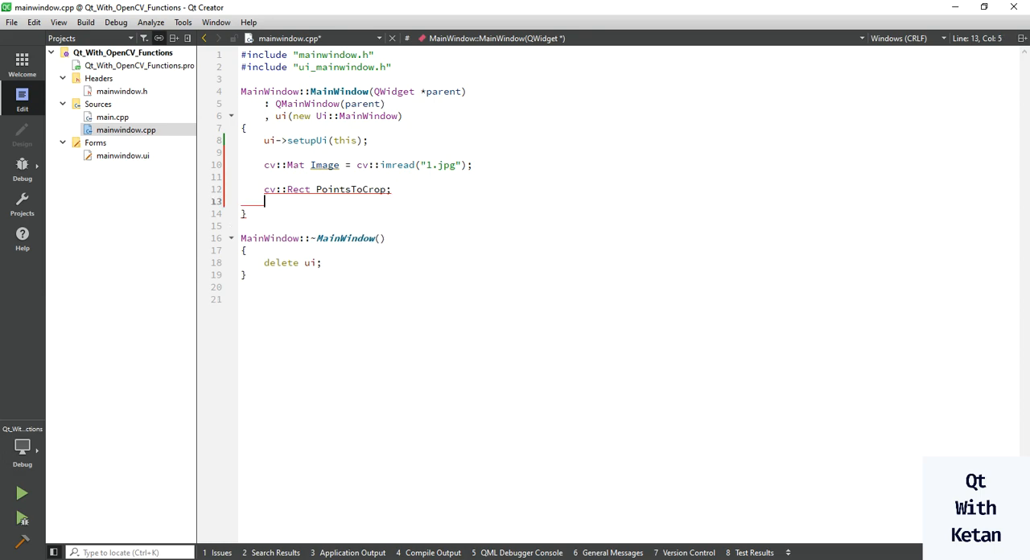
Write PointsToCrop.x = 150; and duplicate it so four assignment lines appear.
double_click(325, 189)
key("ctrl+c")
left_click(325, 201)
key("ctrl+v")
type(".x = ")
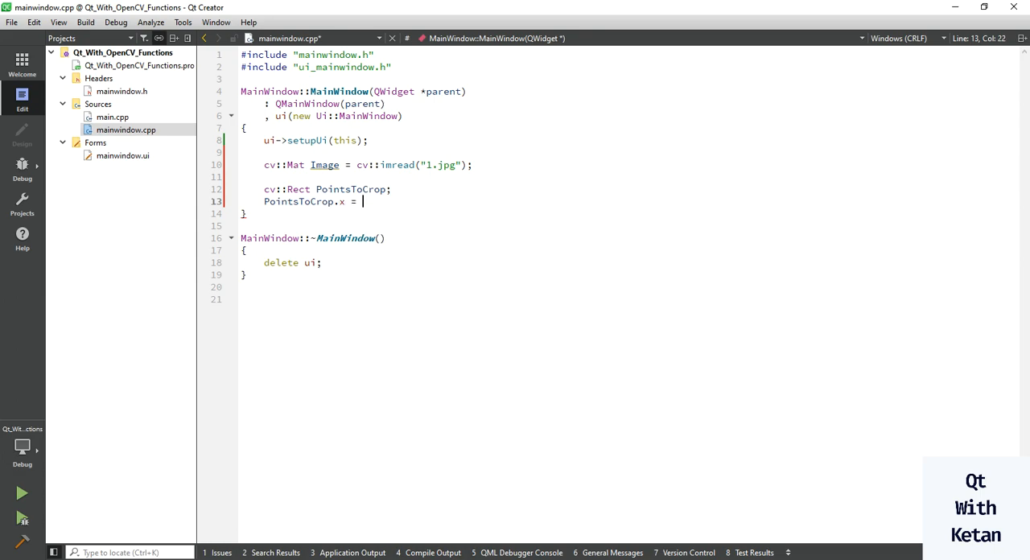
type("150")
key("shift+End")
key("ctrl+c")
key("End")
key("Return")
key("ctrl+v")
key("Return")
key("ctrl+v")
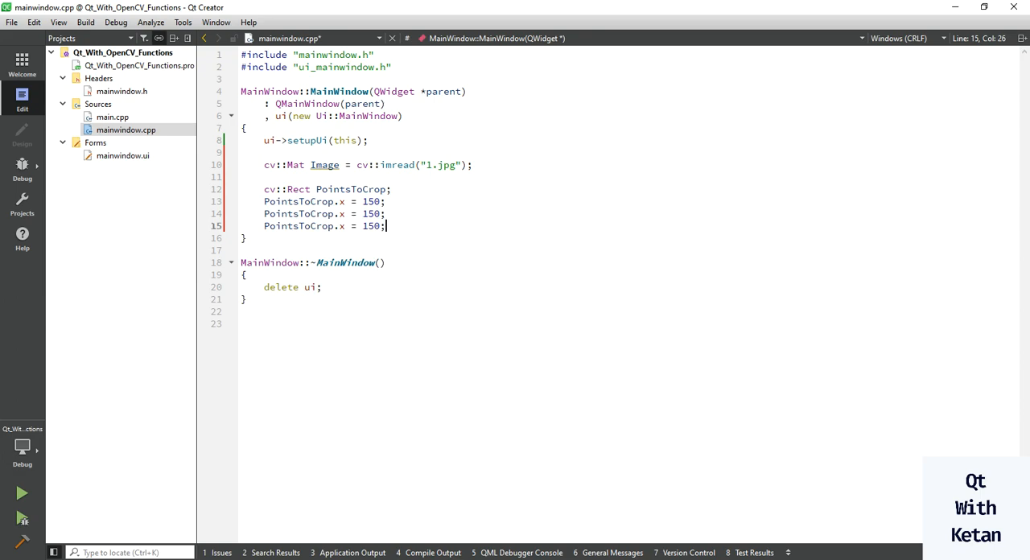
key("ctrl+v")
key("ctrl+z")
key("Return")
key("ctrl+v")
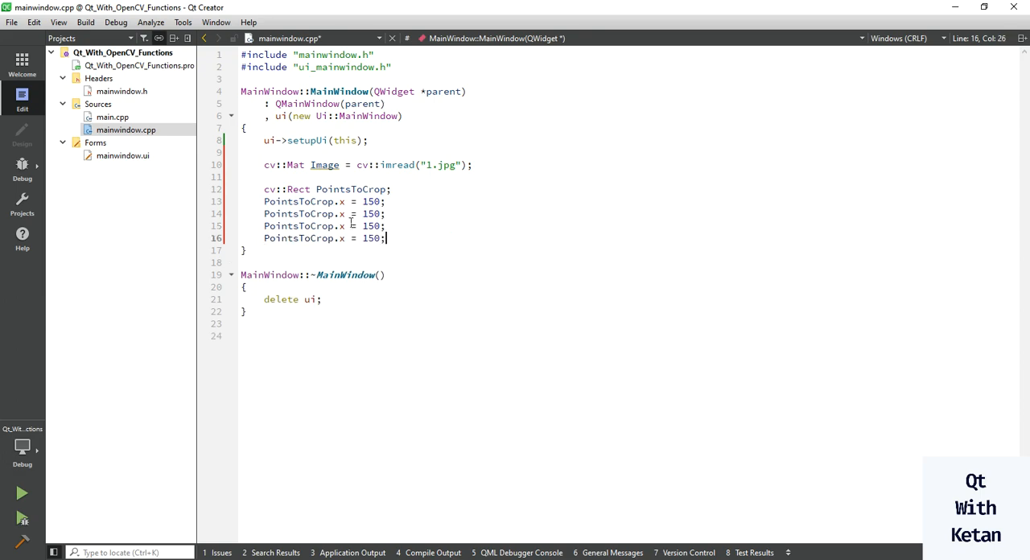
Rename the duplicated members to .y, .width and .height on lines 14-16.
double_click(342, 214)
type("y")
double_click(343, 226)
type("w")
type("idth")
key("Down")
key("Left")
key("Left")
key("Left")
key("shift+Left")
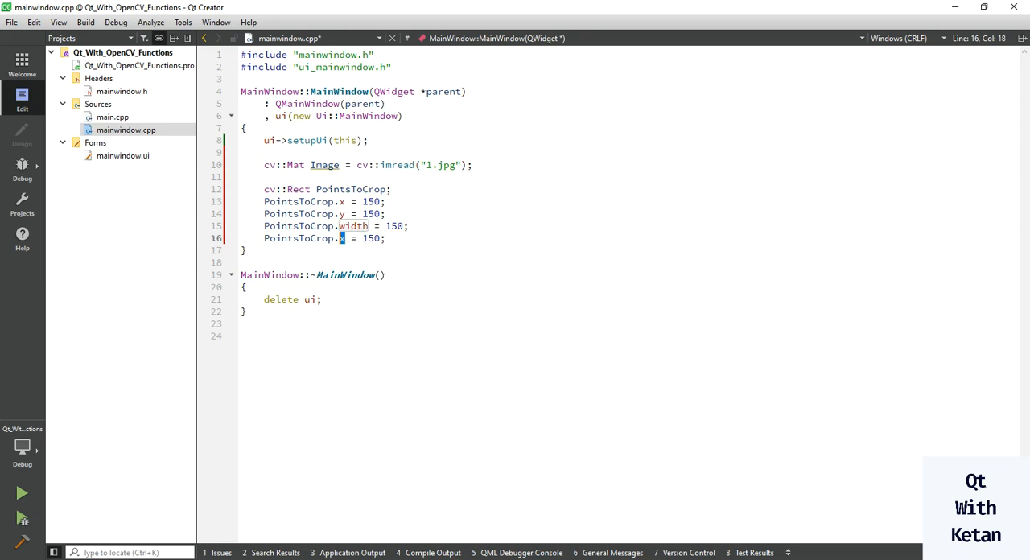
type("height")
key("Up")
key("Up")
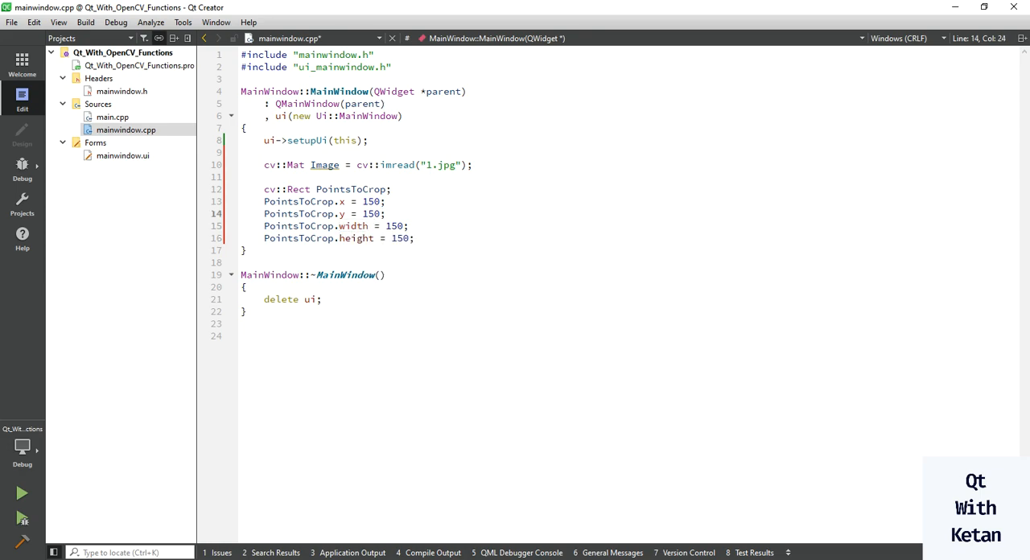
key("Down")
key("Up")
key("Up")
key("Down")
key("Down")
Change the width and height values from 150 to 300.
key("Down")
key("Up")
key("Down")
key("Up")
key("Right")
key("Right")
key("Right")
key("shift+Left")
key("shift+Right")
type("300")
key("BackSpace")
key("Down")
key("shift+Left")
type("300")
key("BackSpace")
double_click(371, 214)
left_click(416, 238)
Add cv::Mat Destination = Image(PointsToCrop); to crop the image.
key("Return")
key("Return")
type("cv::Mat")
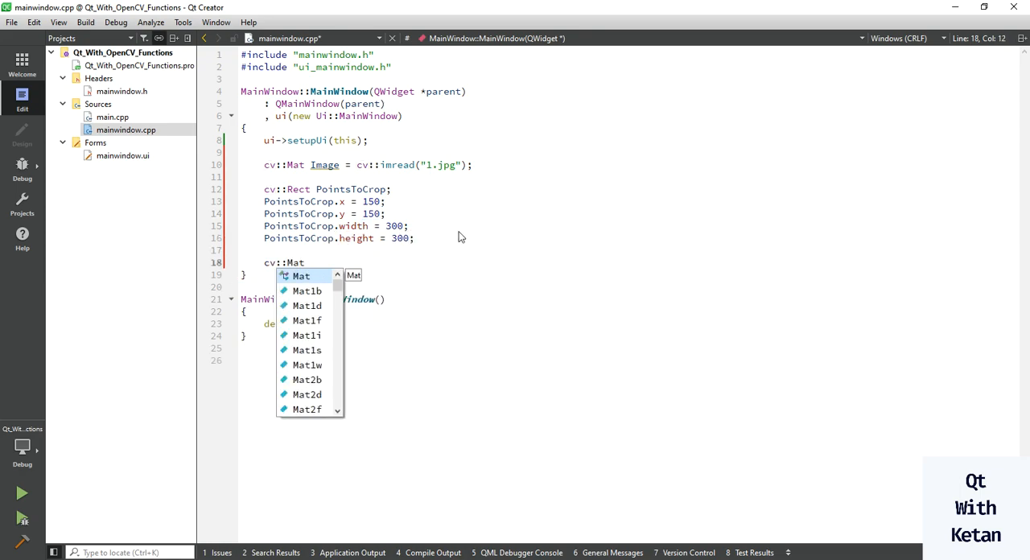
type(" Desyti")
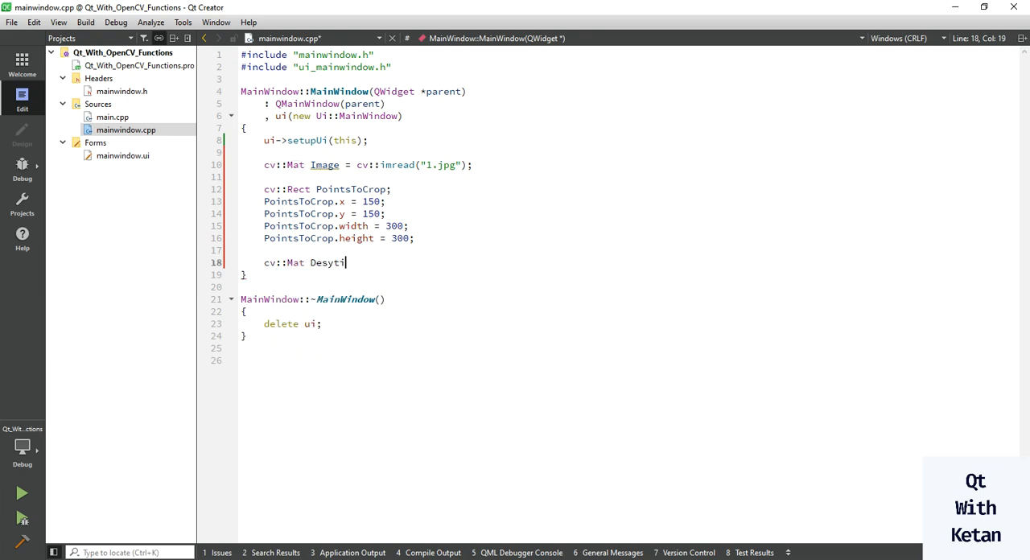
key("BackSpace")
key("BackSpace")
key("BackSpace")
key("BackSpace")
type("tio")
type("nation =")
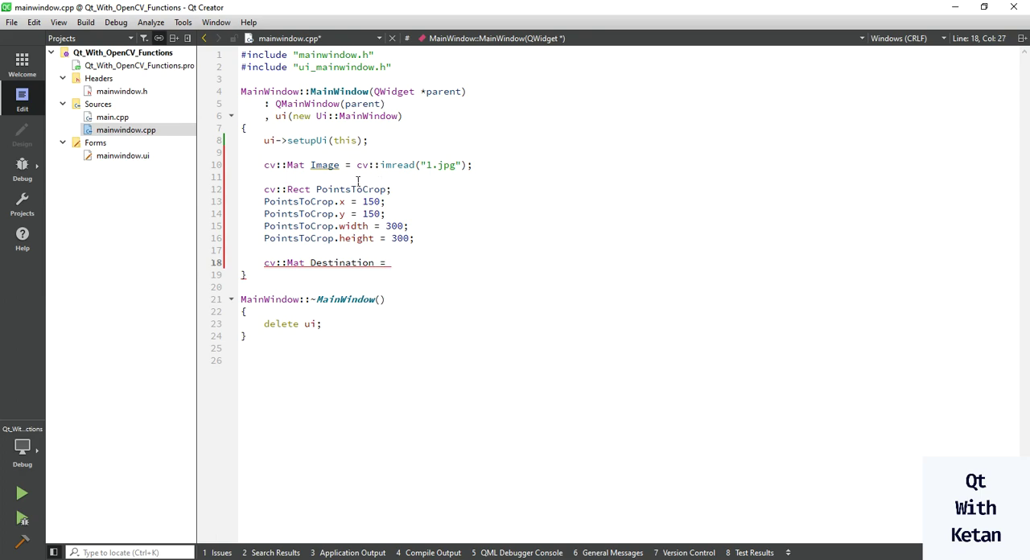
type("=")
double_click(324, 165)
key("ctrl+c")
left_click(409, 262)
key("ctrl+v")
type("(")
double_click(298, 226)
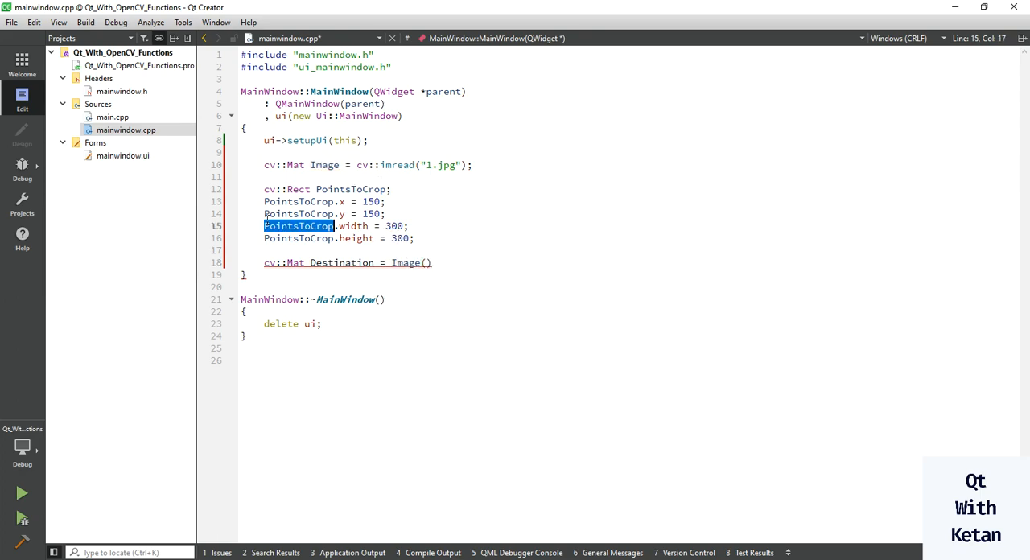
left_click(347, 250)
left_click(427, 263)
key("ctrl+v")
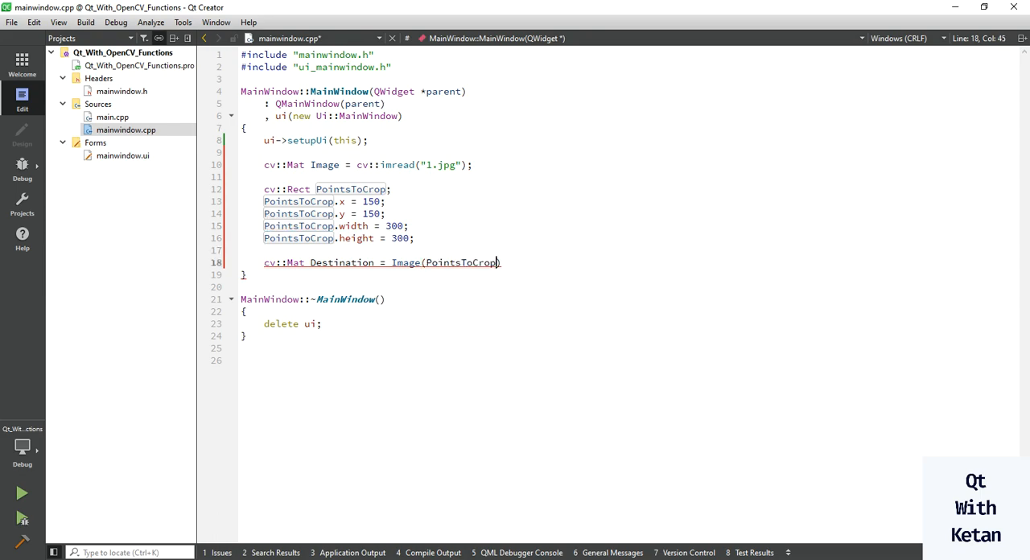
key("End")
type(";")
Add cv::imwrite("CroppedImage.bmp", Destination); and save the file.
key("Return")
key("Return")
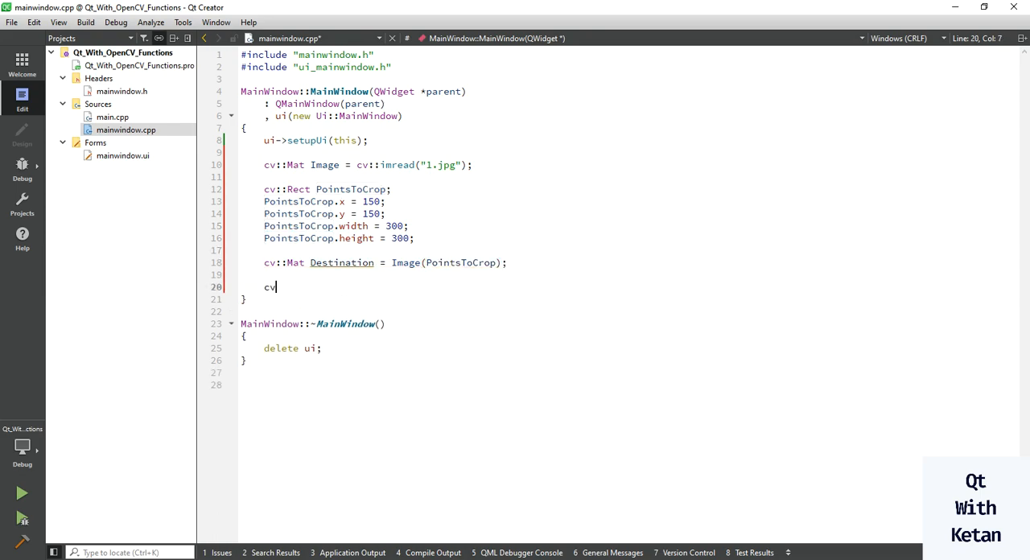
type("::im")
key("Down")
key("Down")
key("Down")
key("Down")
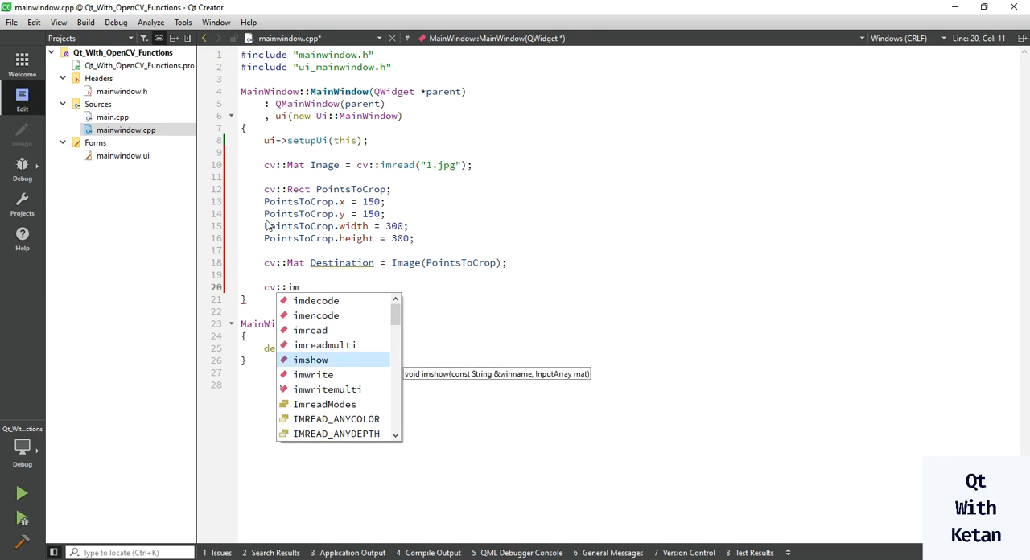
key("Down")
key("Return")
type("\"Croppe")
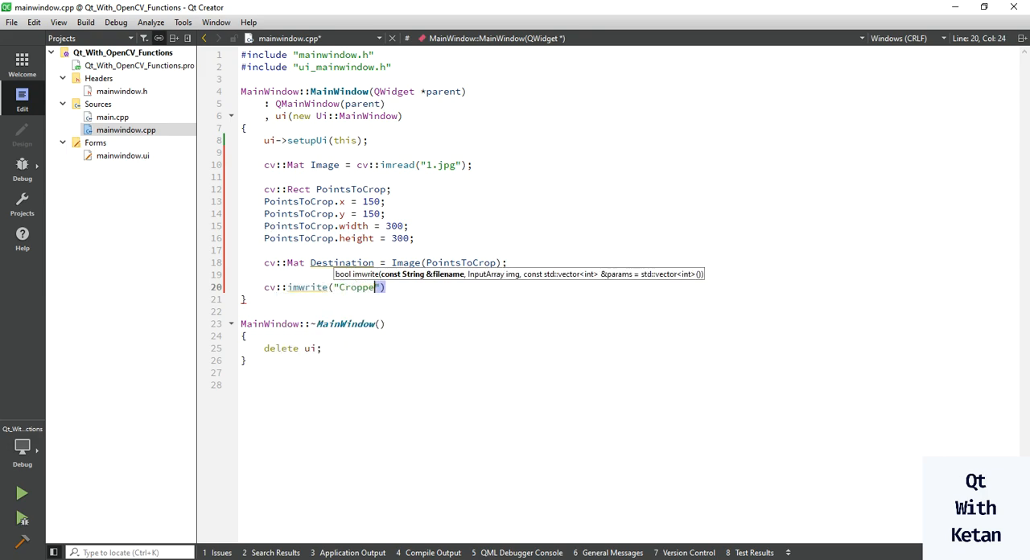
type("dImage.")
type("bmp\",")
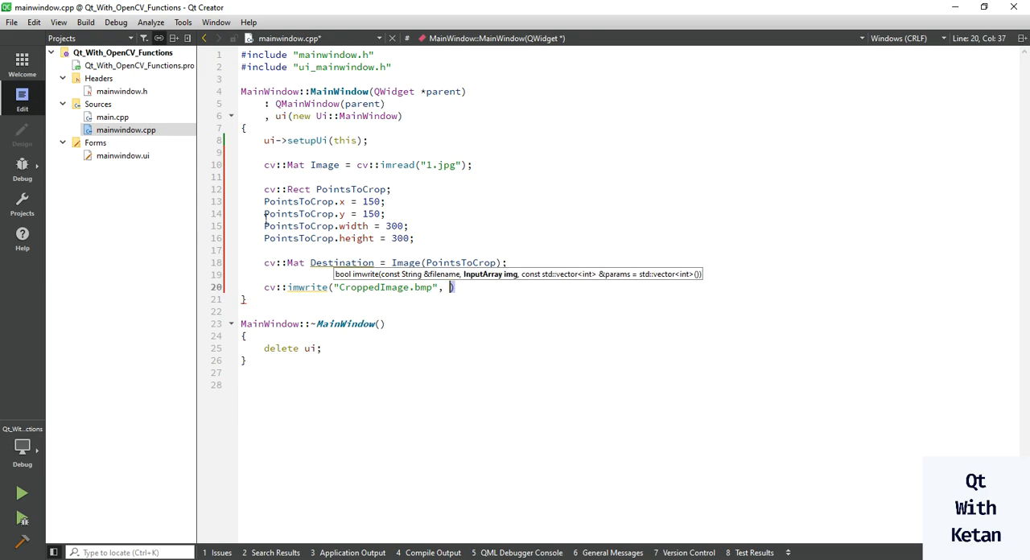
left_click(333, 262)
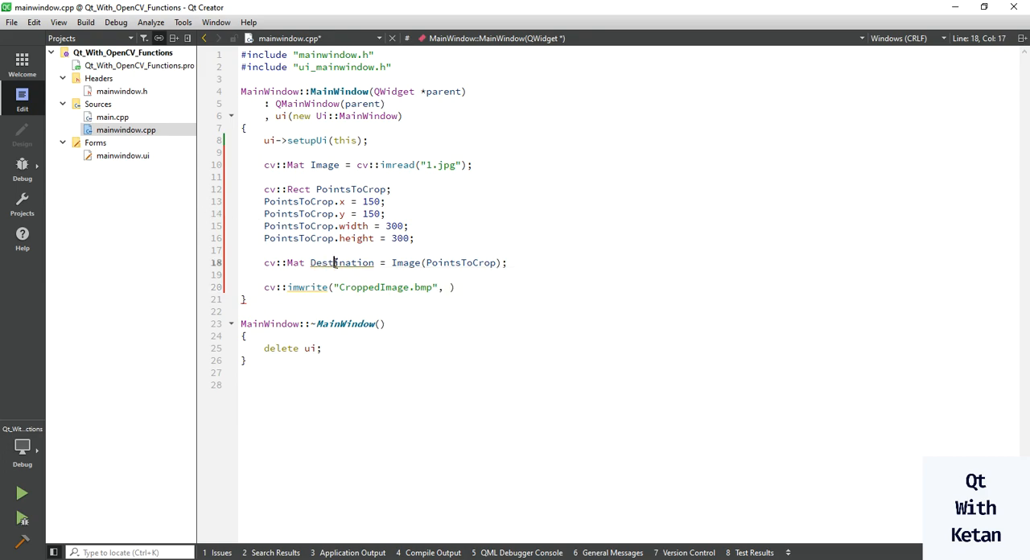
double_click(333, 262)
key("ctrl+c")
key("Down")
key("Down")
key("End")
key("ctrl+v")
type(")")
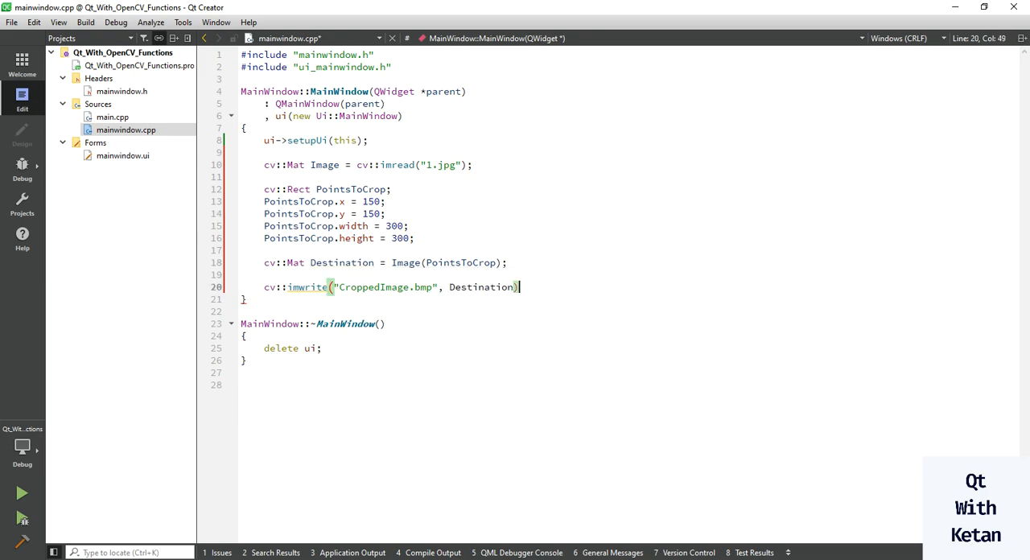
type(";")
left_click(391, 385)
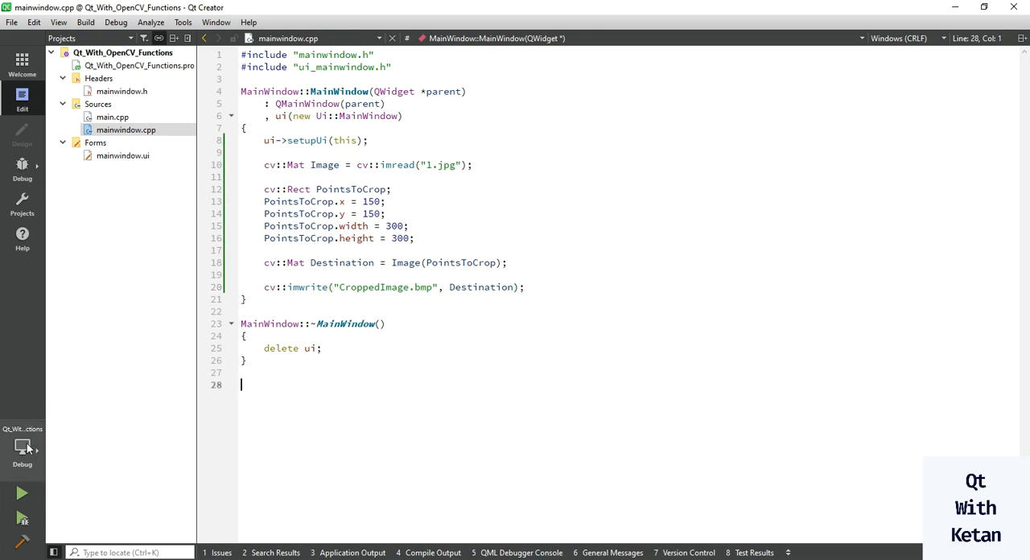
Run the project, then view the original 1.jpg in Windows Photo Viewer.
left_click(22, 493)
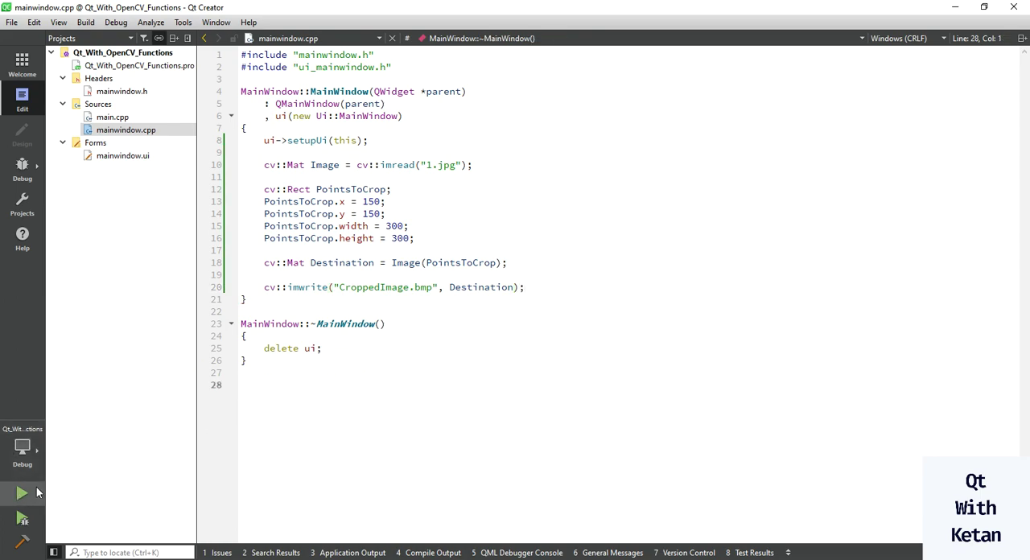
left_click(412, 273)
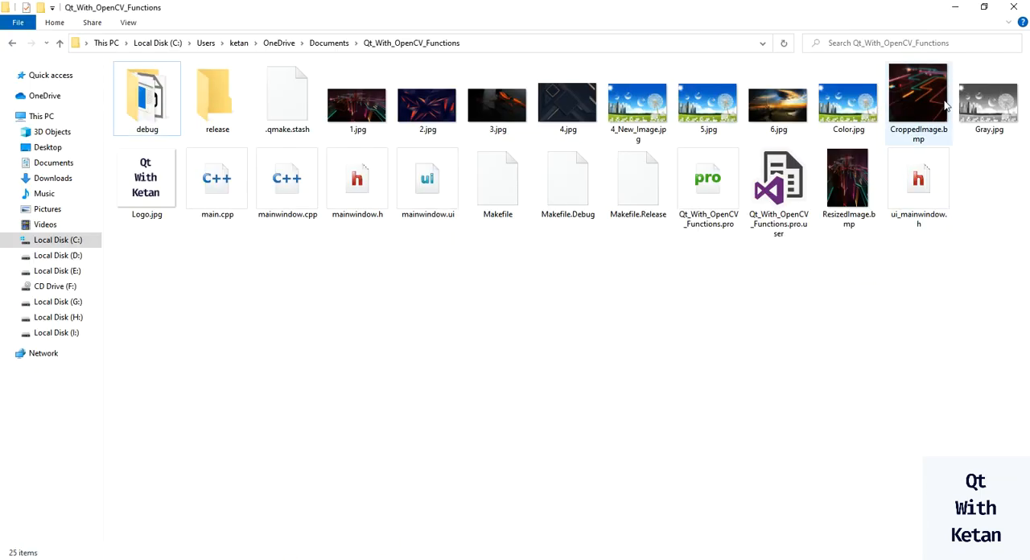
double_click(357, 105)
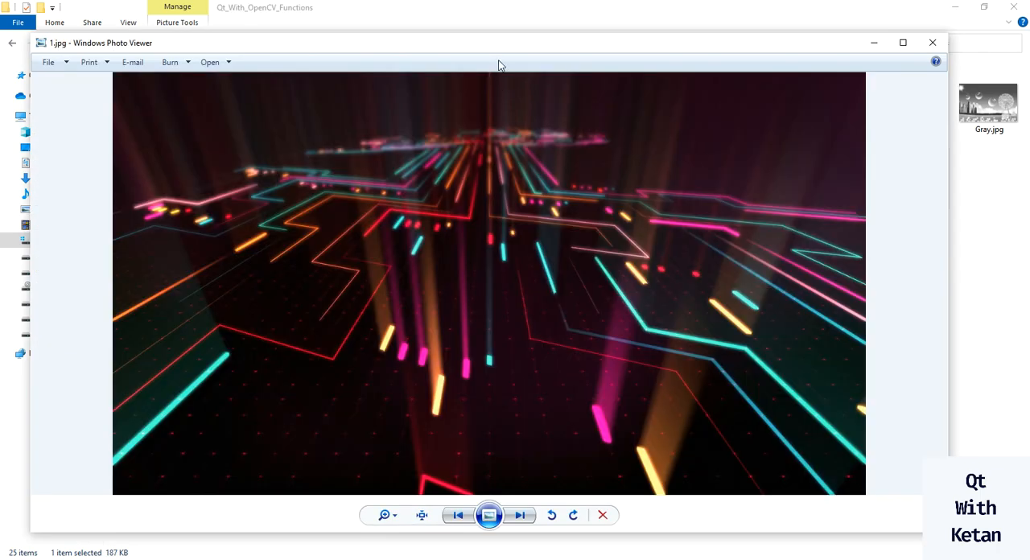
left_click_drag(515, 46, 378, 42)
View CroppedImage.bmp and 1.jpg again to compare them, then close the viewer.
double_click(918, 100)
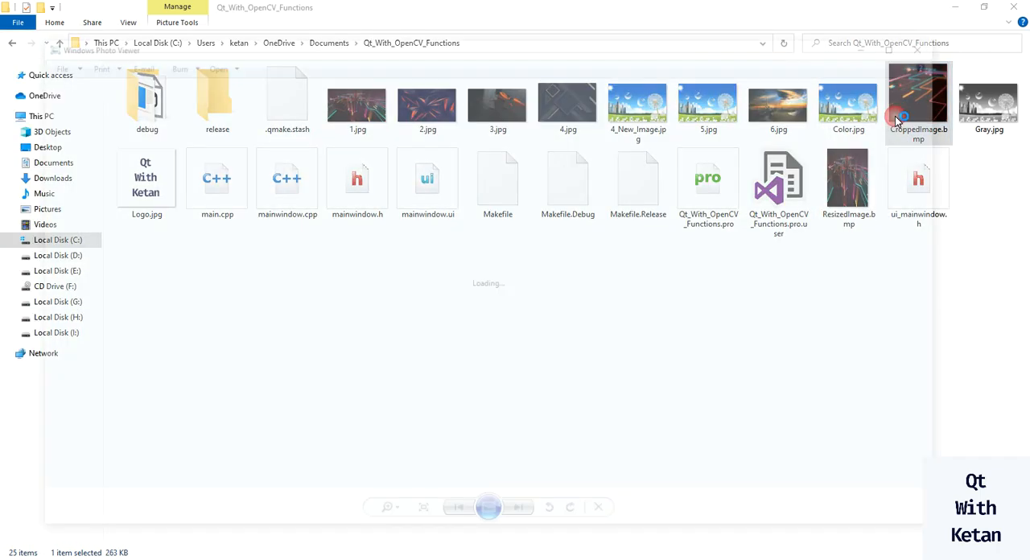
key("Escape")
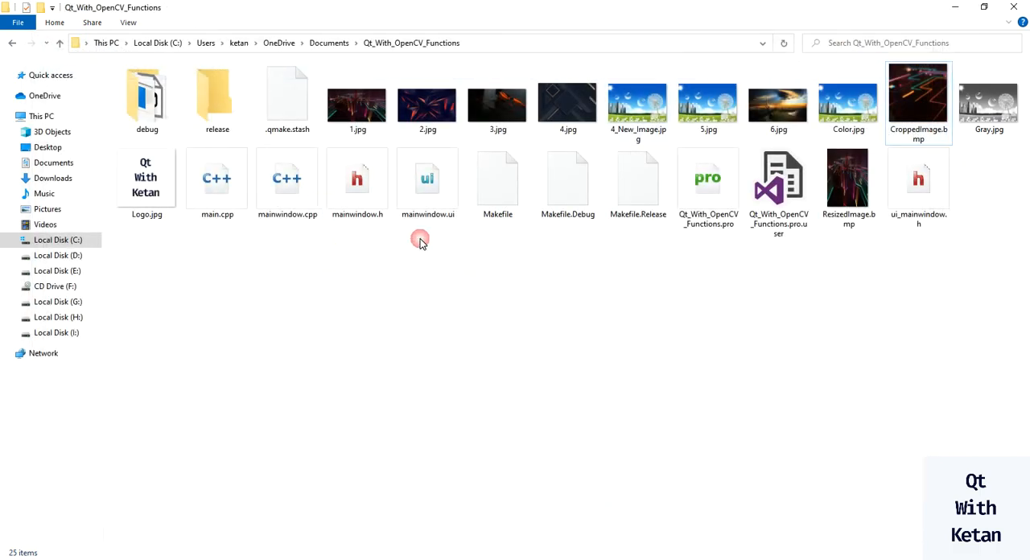
double_click(357, 105)
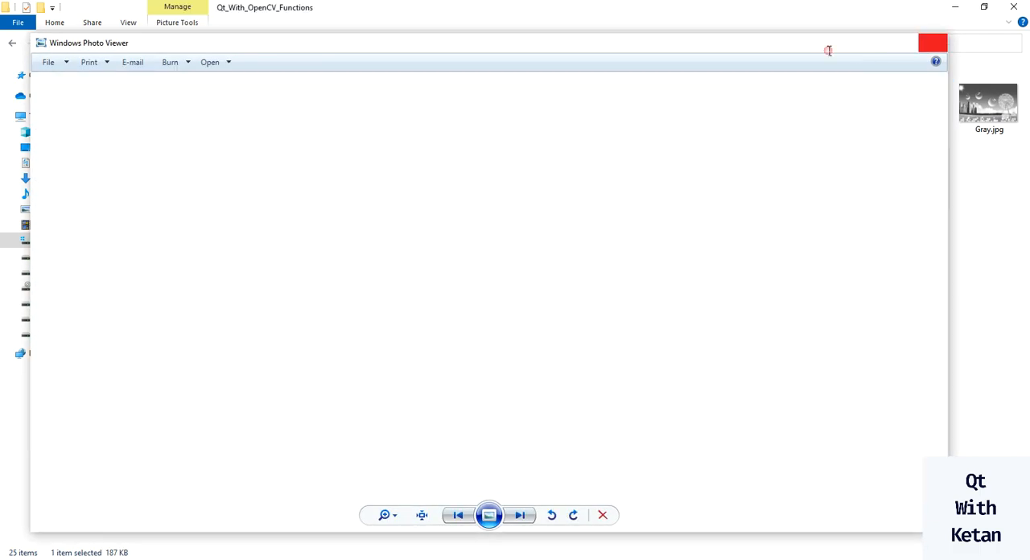
key("Escape")
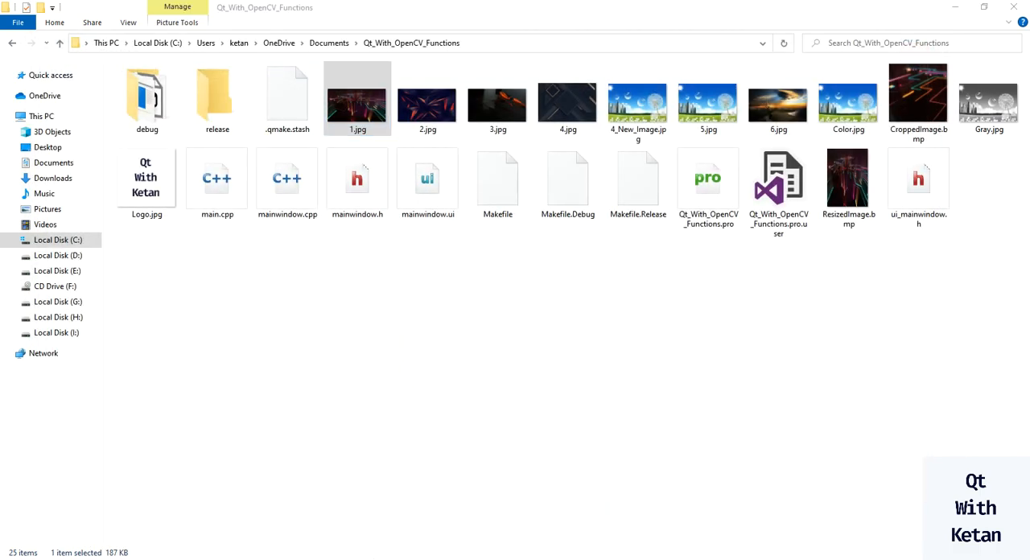
Change the crop rectangle to 640 wide and 480 high in mainwindow.cpp.
key("alt+Tab")
double_click(400, 239)
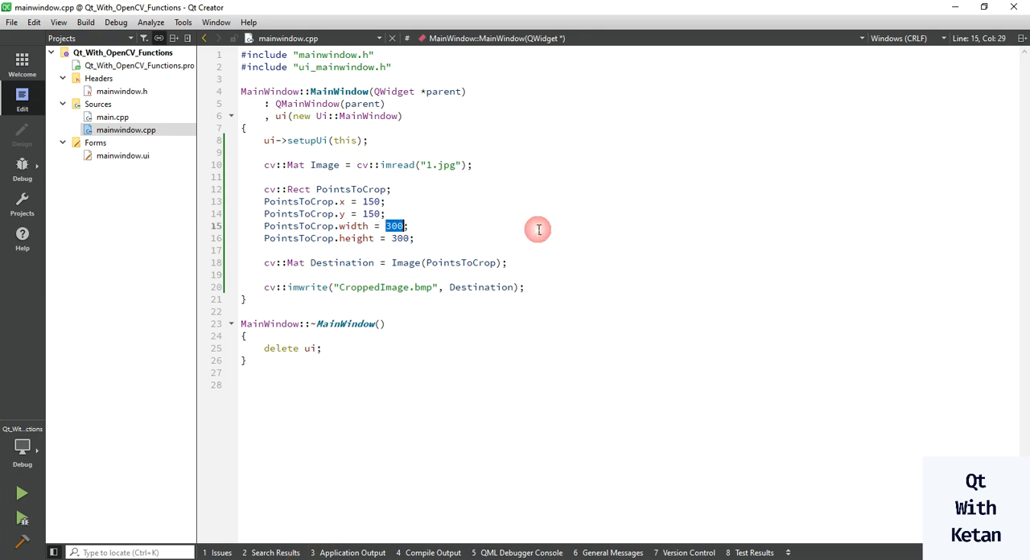
type("500")
double_click(400, 239)
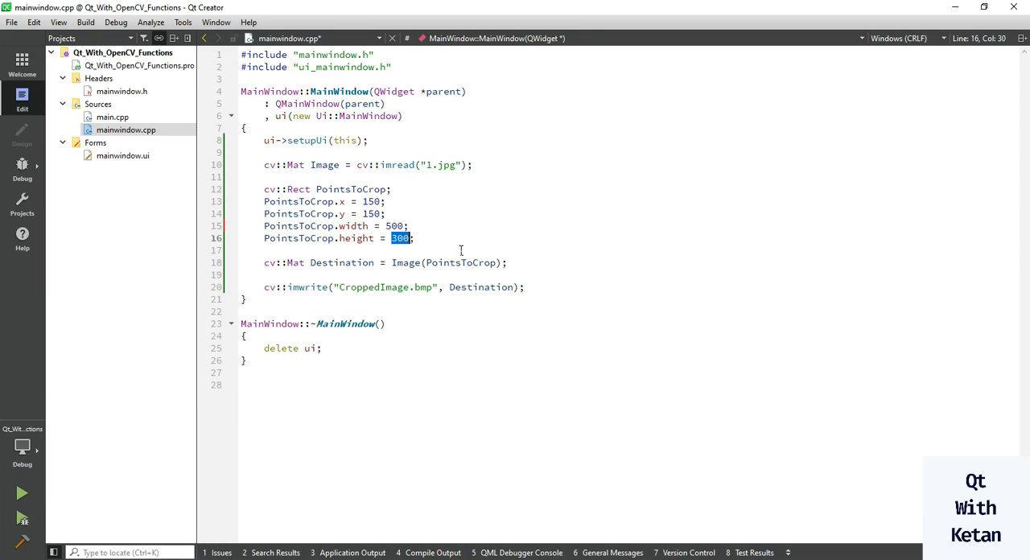
double_click(394, 226)
type("6")
type("410")
key("BackSpace")
type("0")
double_click(400, 238)
type("480")
Save, run the program to regenerate CroppedImage.bmp, and close the app window.
left_click(480, 287)
left_click(22, 493)
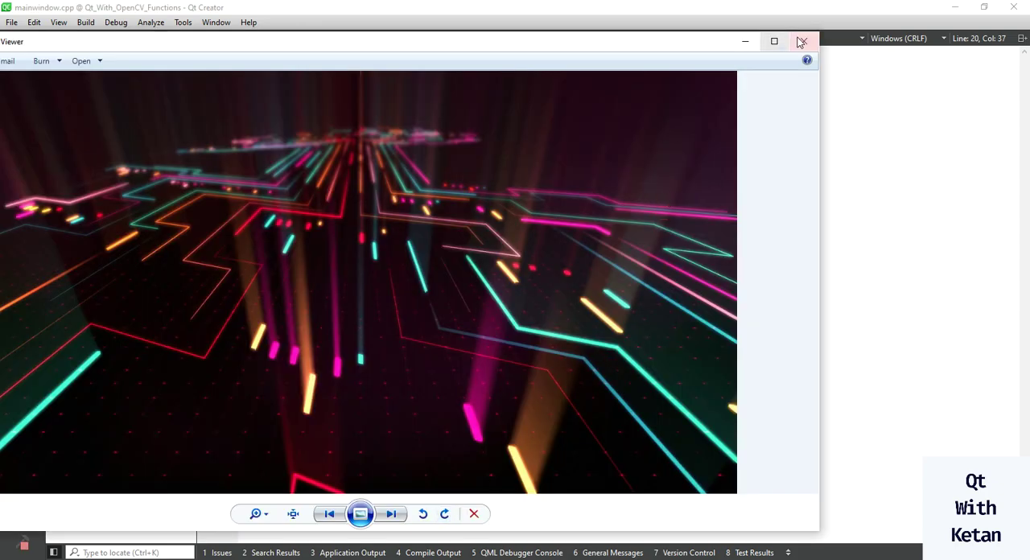
left_click(800, 39)
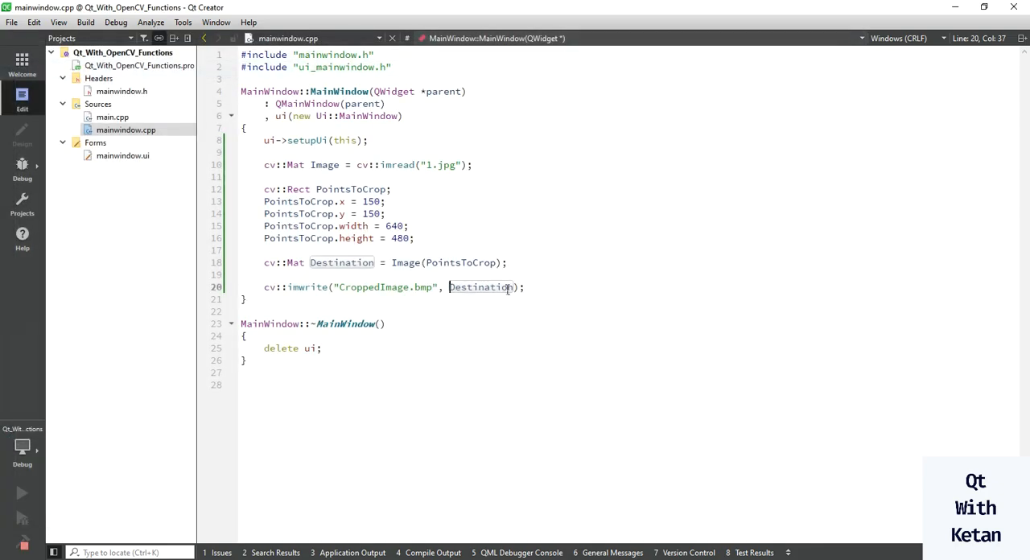
key("End")
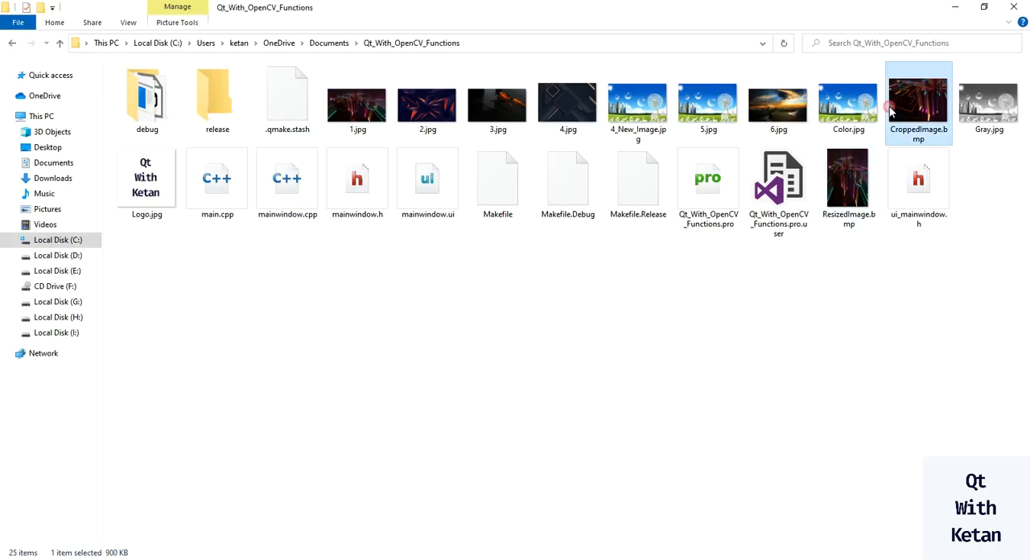
View CroppedImage.bmp and confirm 640 x 480 dimensions in its Properties Details.
double_click(918, 96)
left_click(907, 41)
key("alt+Return")
left_click(827, 259)
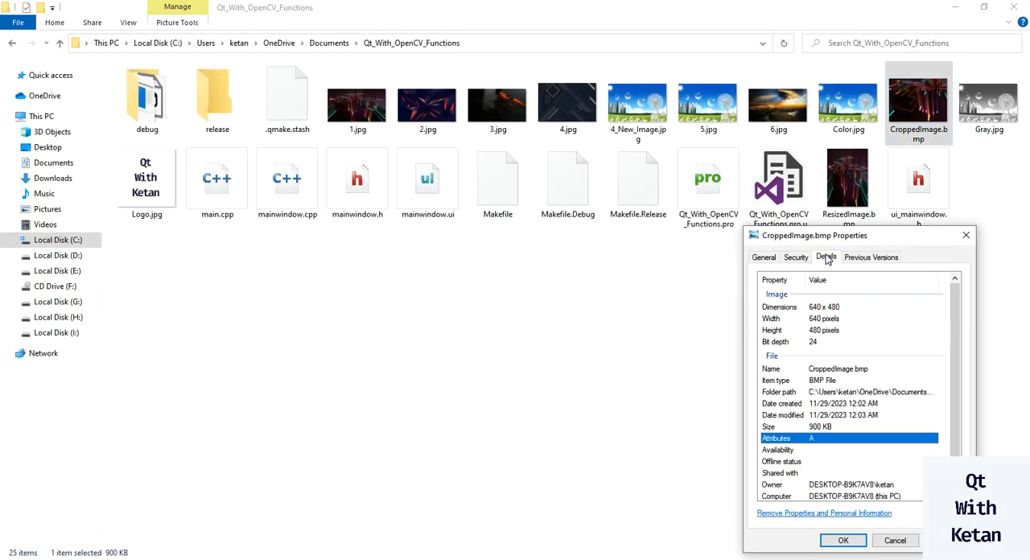
left_click(844, 307)
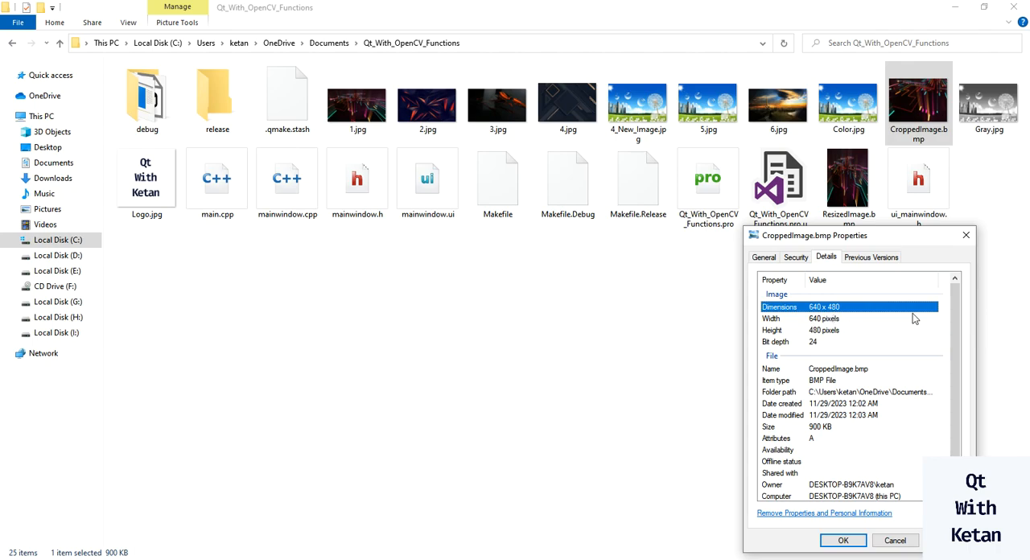
left_click(966, 235)
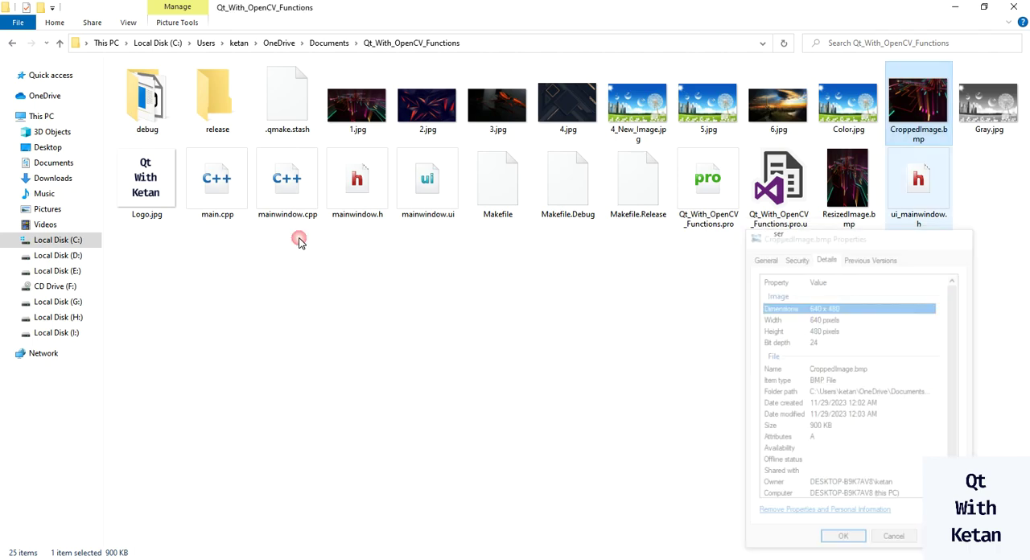
left_click(290, 556)
left_click_drag(418, 238, 242, 189)
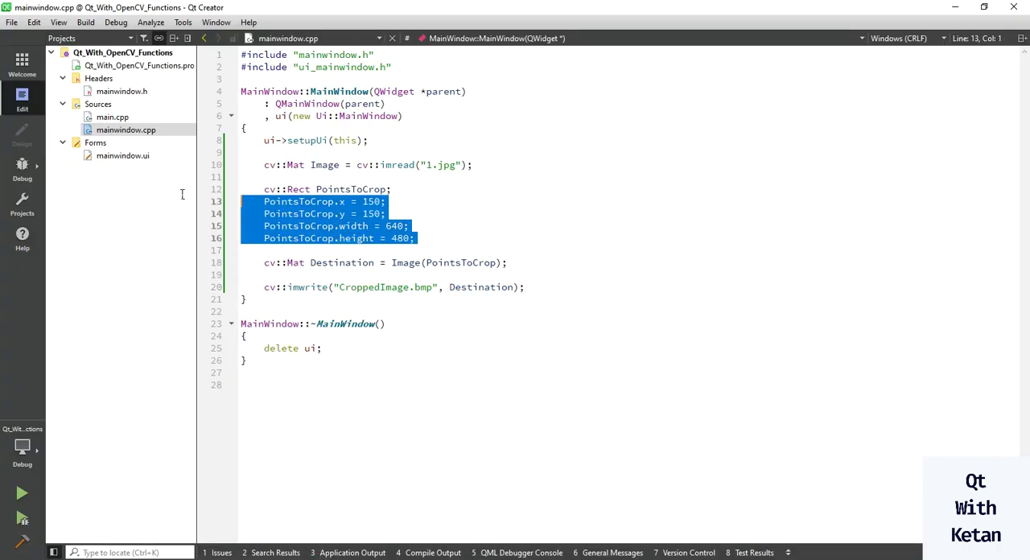
left_click(514, 228)
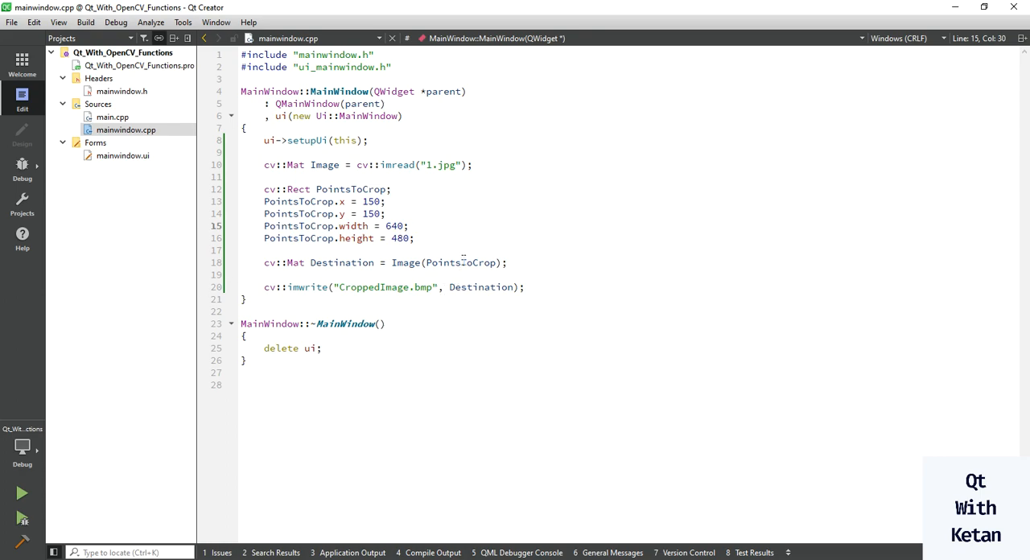
left_click_drag(416, 239, 241, 190)
left_click(242, 250)
double_click(335, 262)
left_click(721, 281)
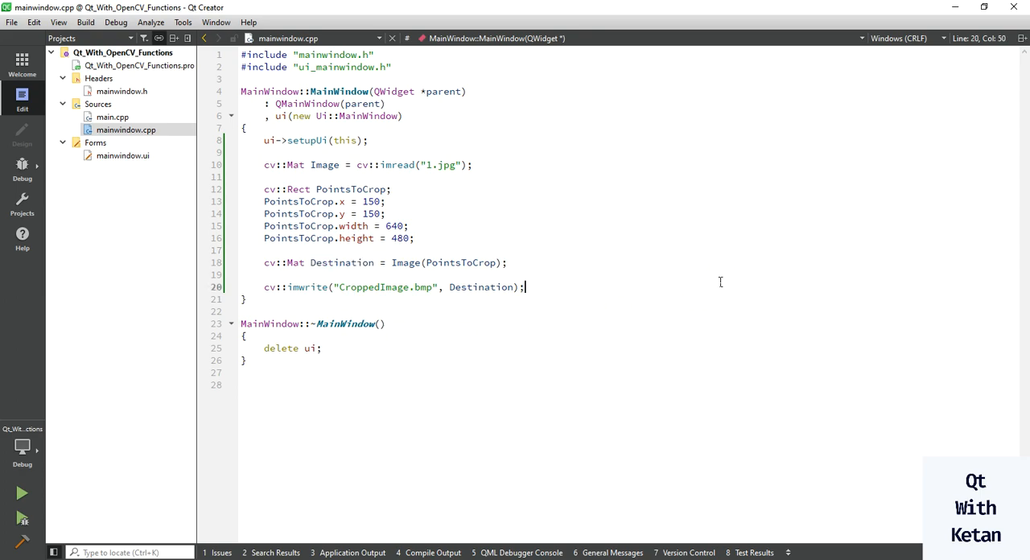